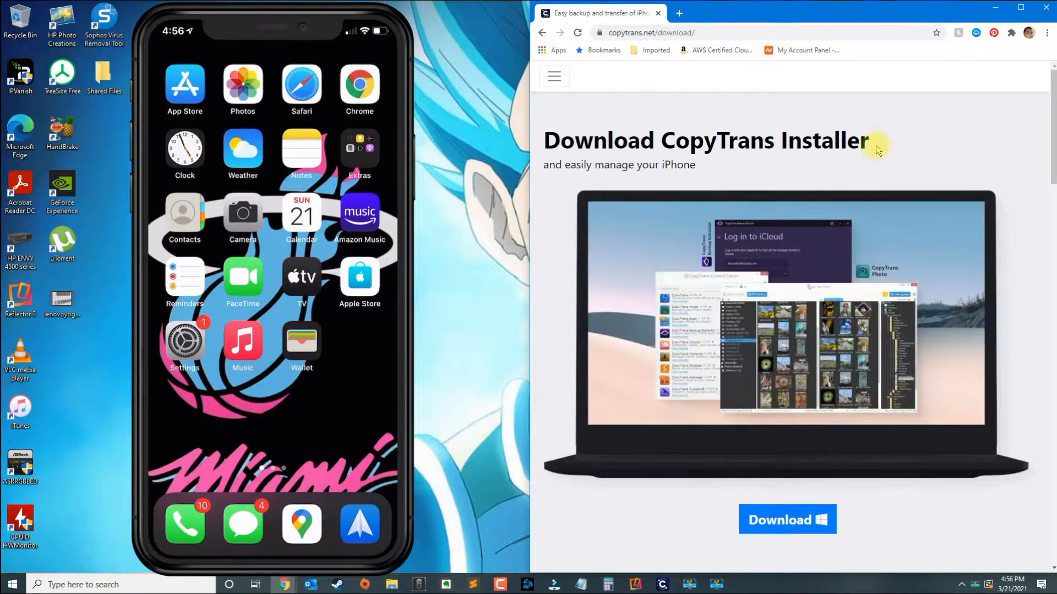
- Bring up the downloaded CopyTrans Control Center installer from the download page
drag(880, 141, 522, 147)
click(684, 144)
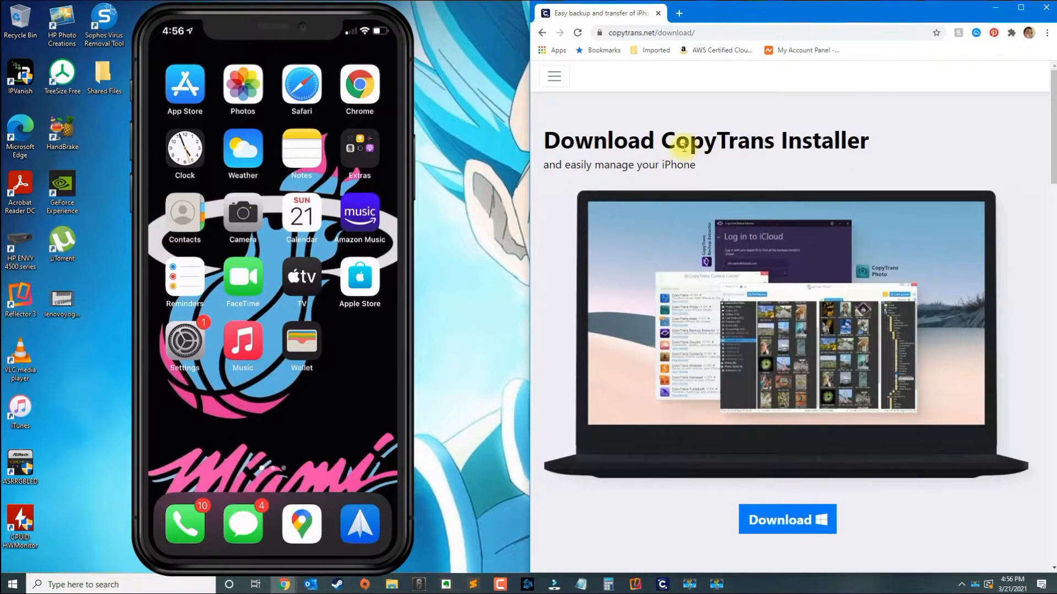
drag(675, 145, 773, 145)
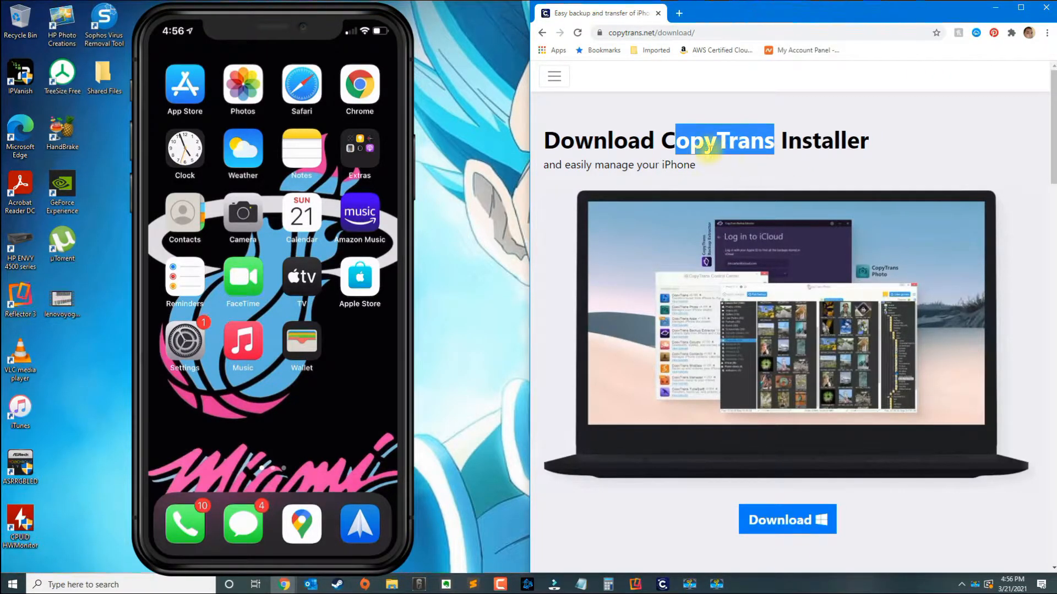
click(662, 585)
- Accept the license terms and install CopyTrans Control Center
drag(666, 202, 684, 129)
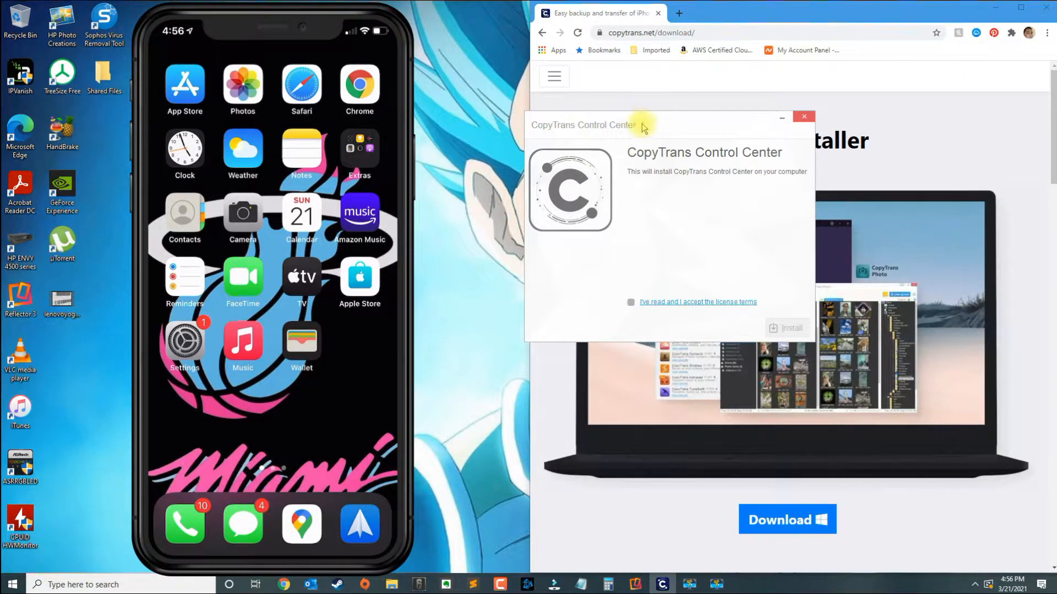
drag(645, 124, 632, 101)
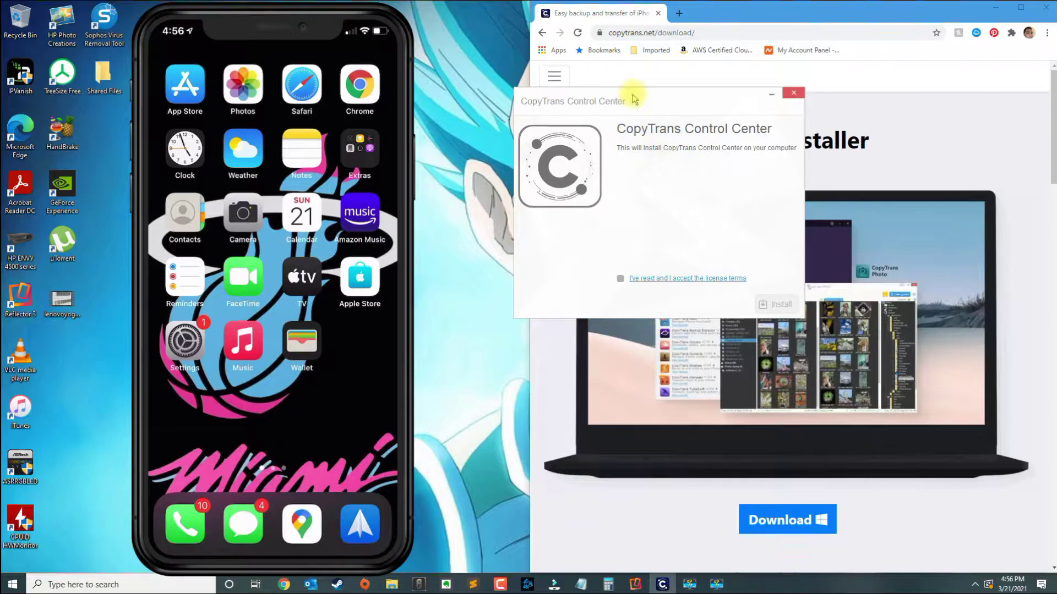
click(621, 279)
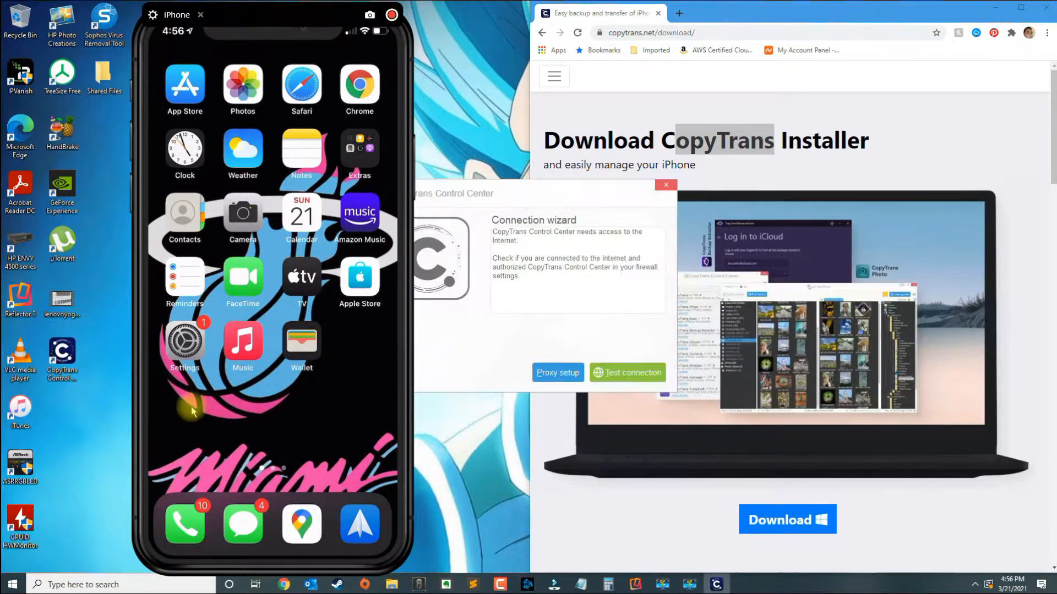
- Run the internet connection test and acknowledge the firewall warning
drag(536, 193, 608, 172)
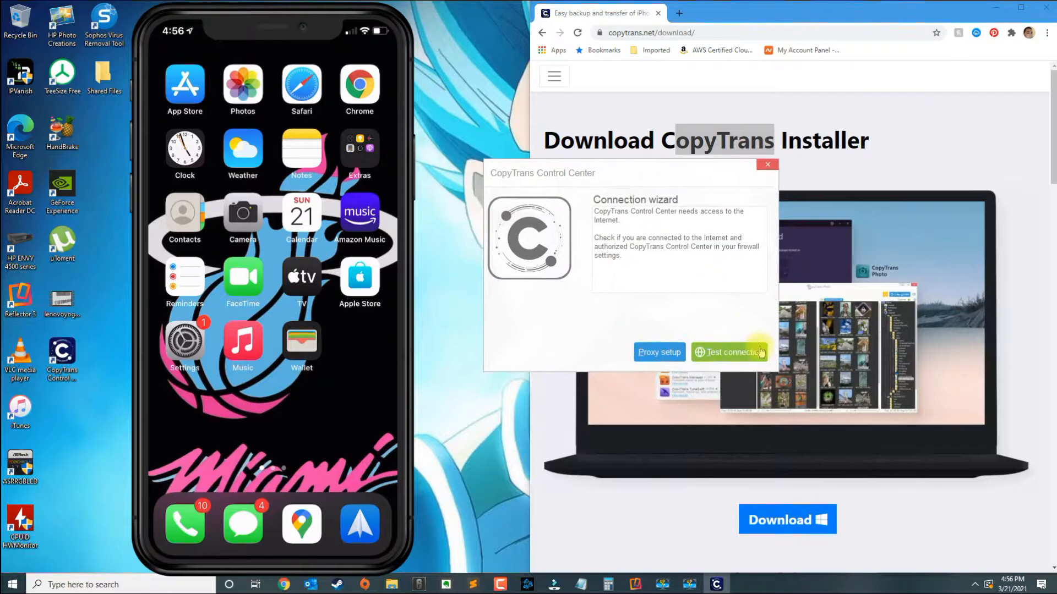
click(720, 355)
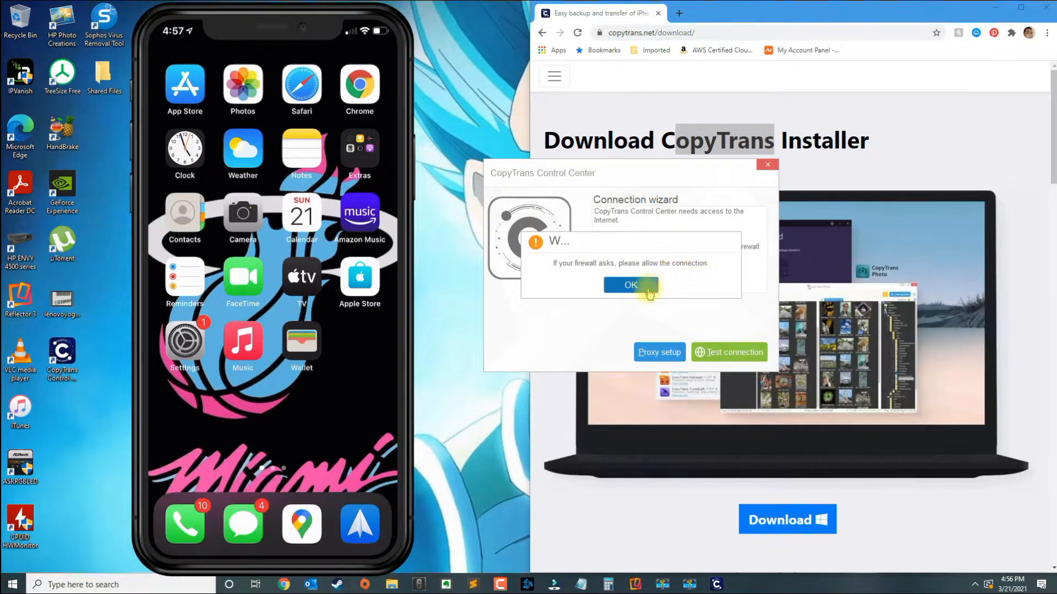
click(631, 285)
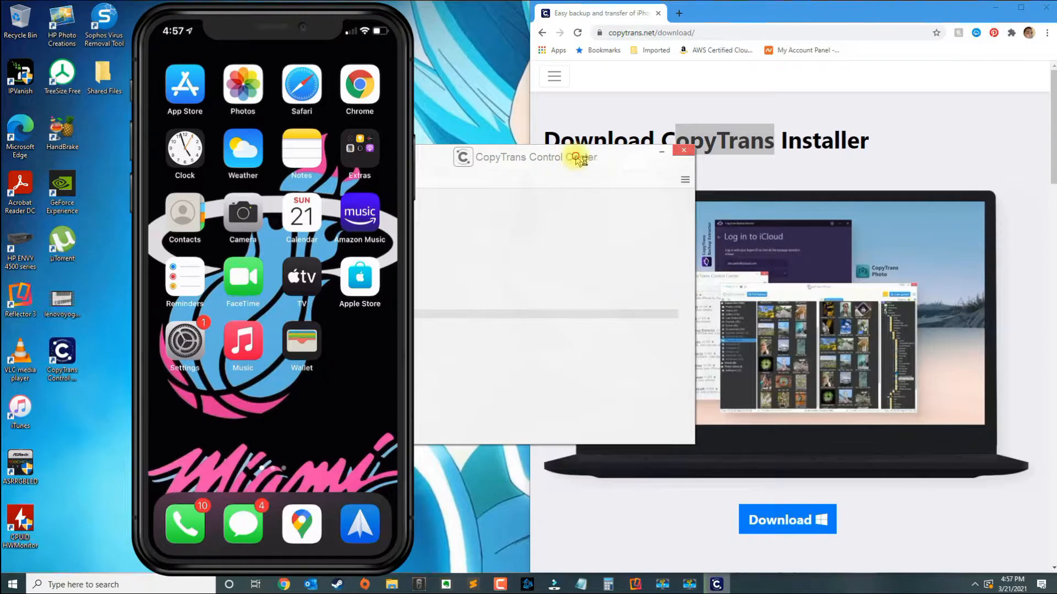
- Install CopyTrans Manager from the Control Center app list
drag(624, 165, 793, 134)
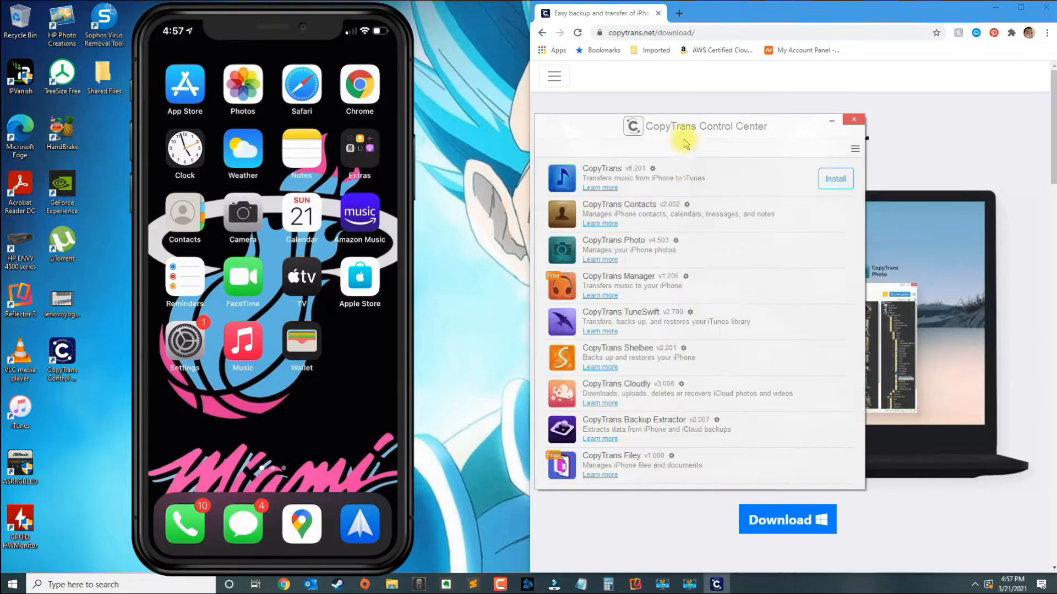
drag(693, 126, 692, 101)
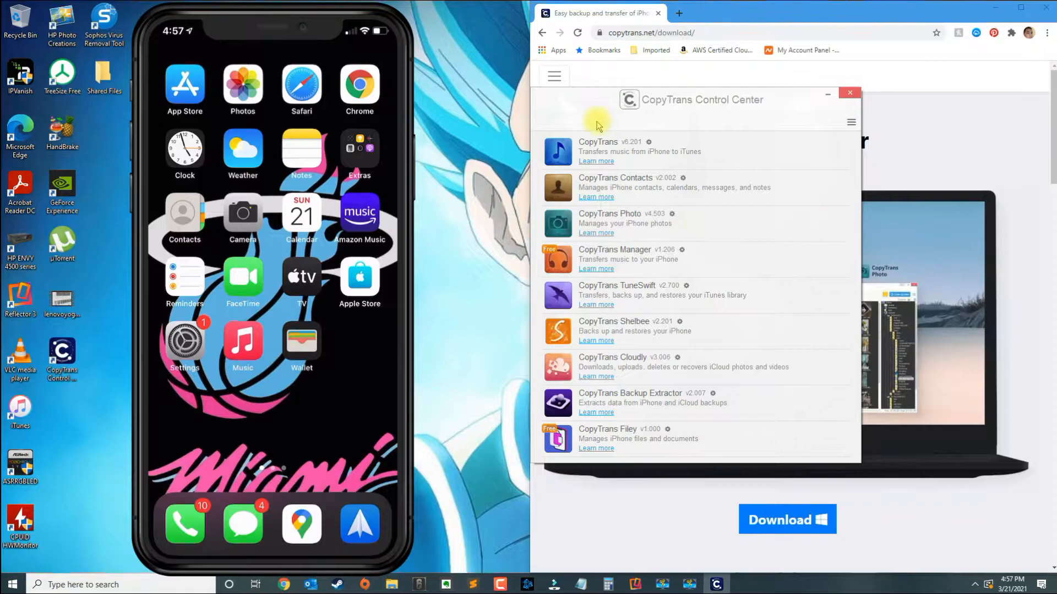
mouse_move(693, 259)
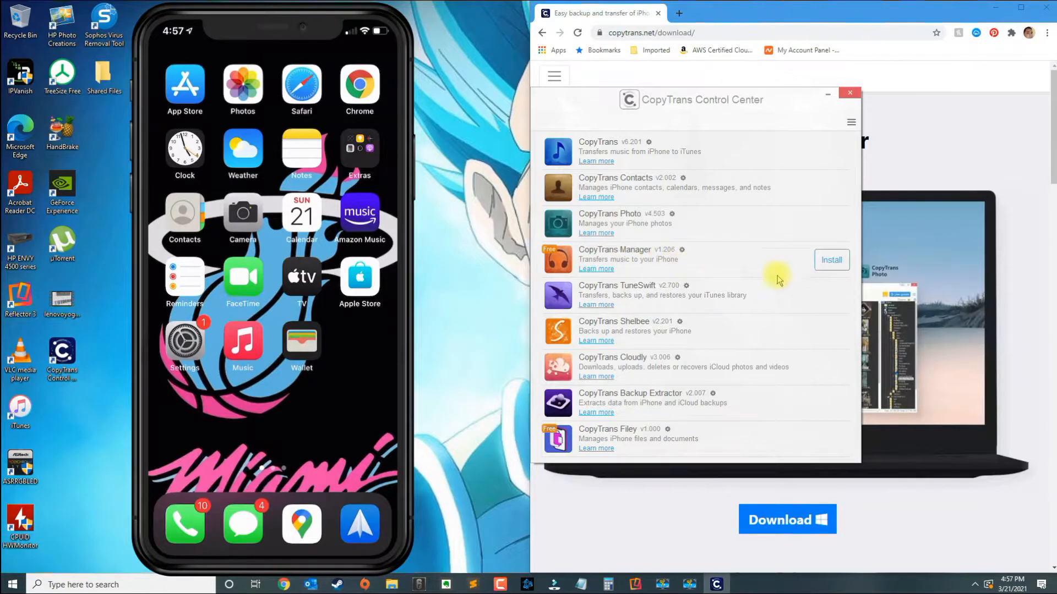
click(830, 260)
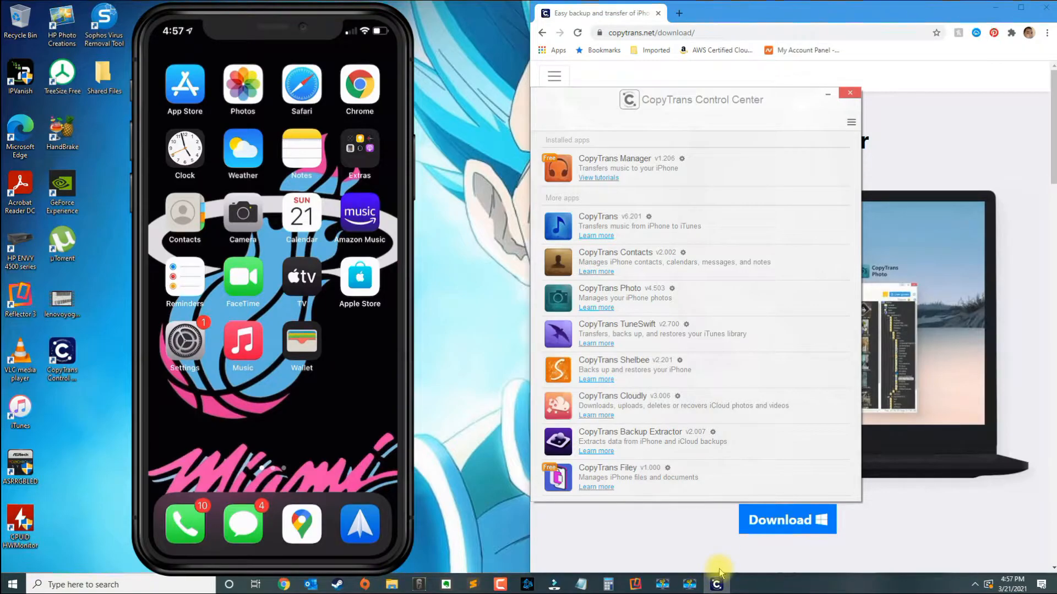
- Launch CopyTrans Manager, dismiss its welcome screen and maximize the window
click(743, 585)
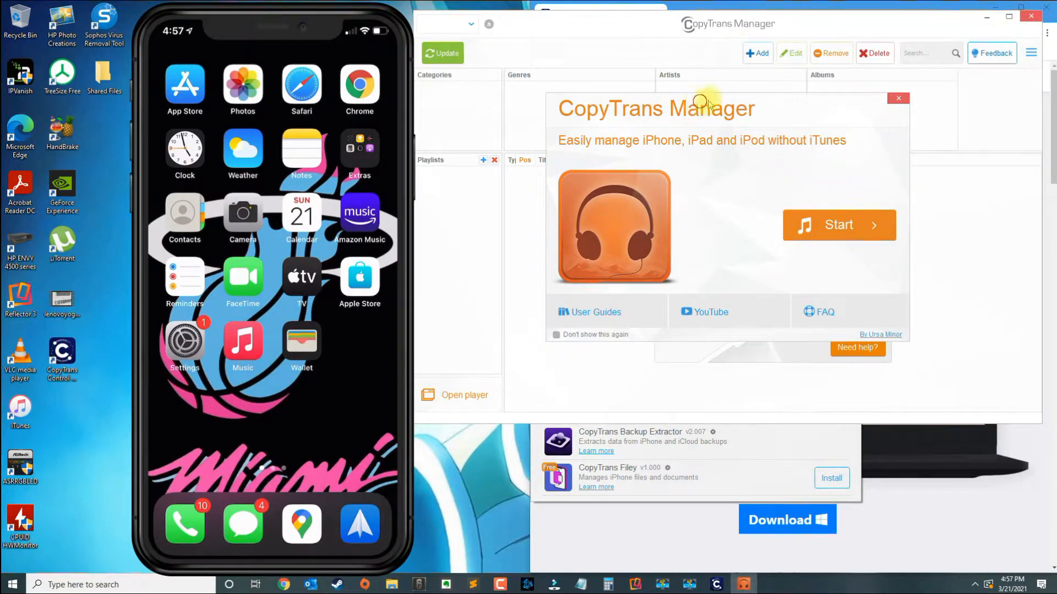
drag(700, 103, 758, 110)
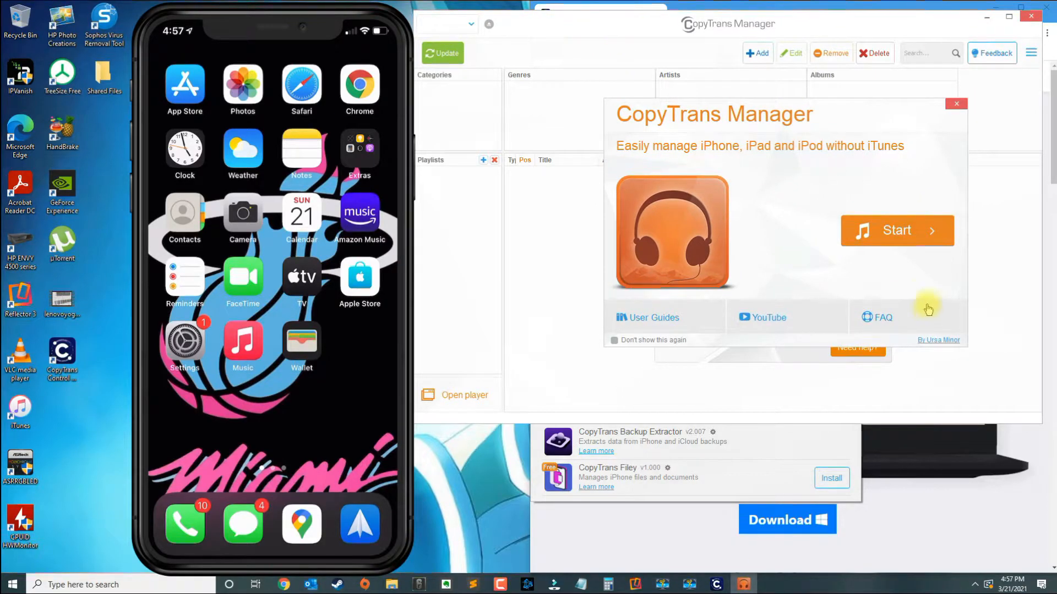
click(904, 235)
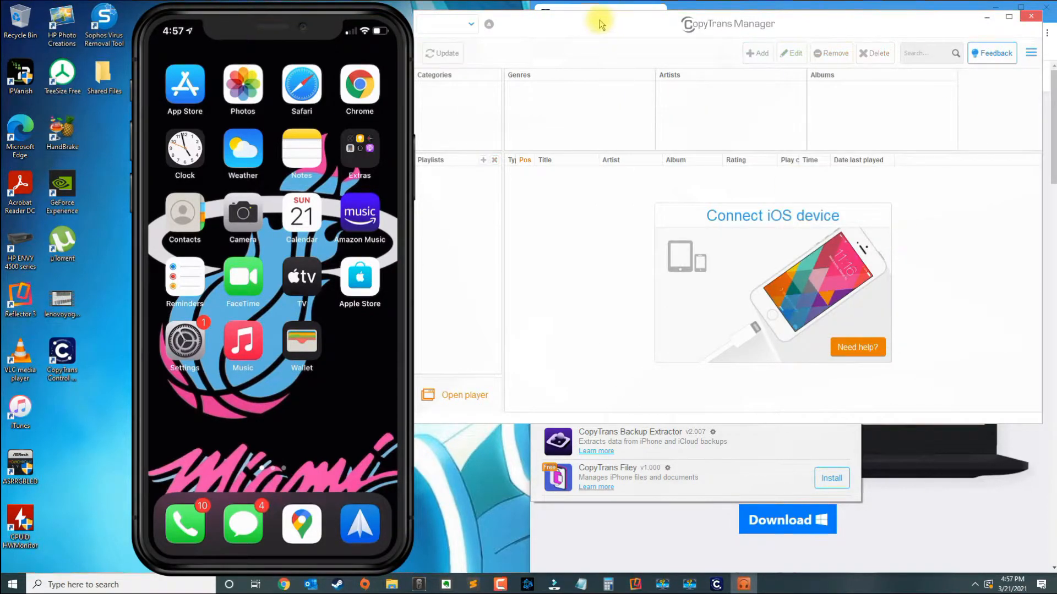
drag(601, 23, 613, 40)
double_click(612, 40)
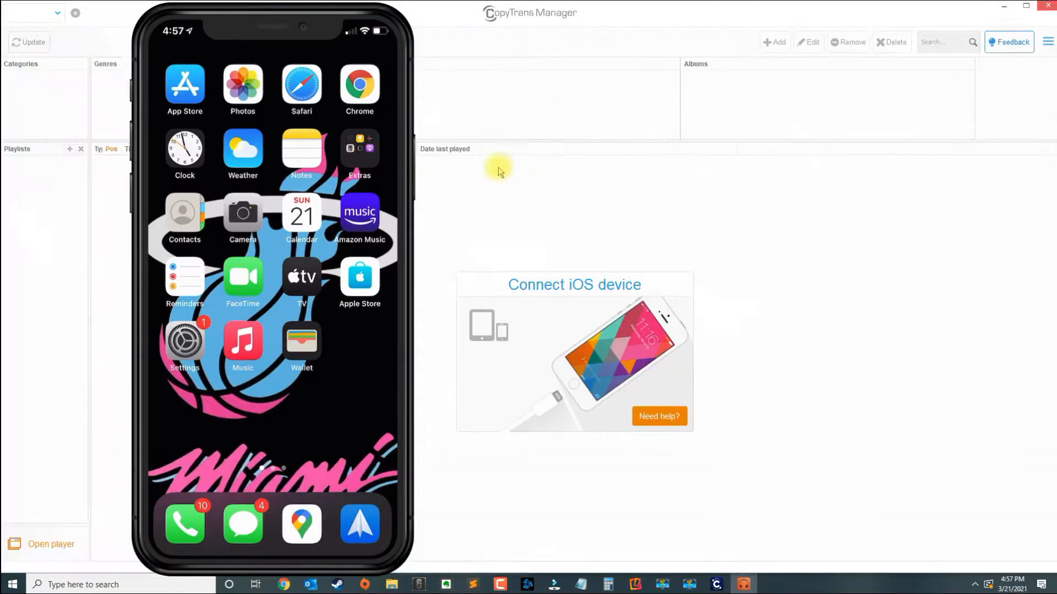
- Let the iPhone XR library load and decline the iCloud Music Library notice
drag(281, 24, 949, 17)
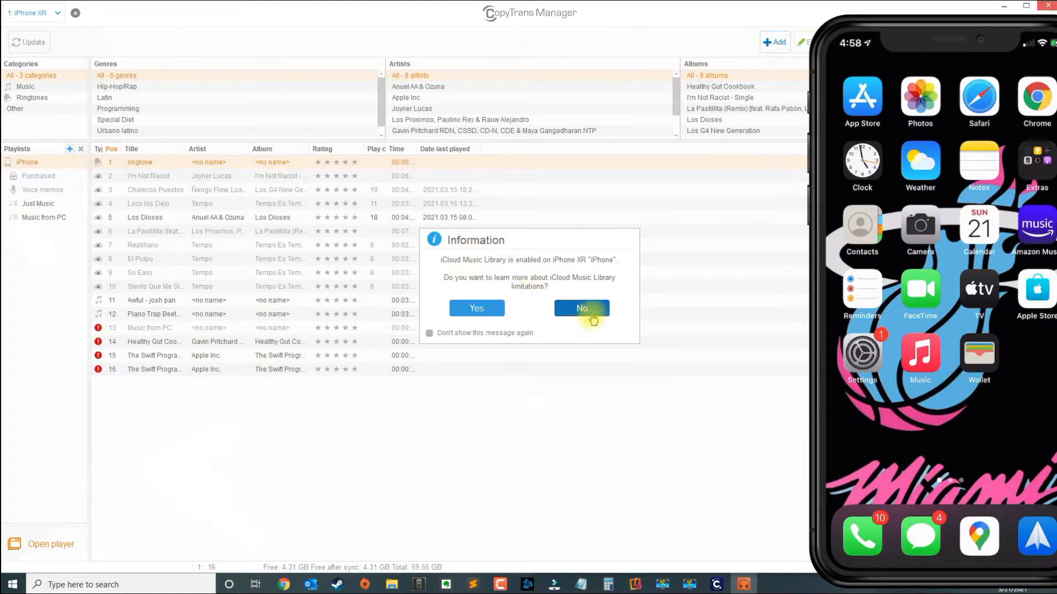
click(582, 308)
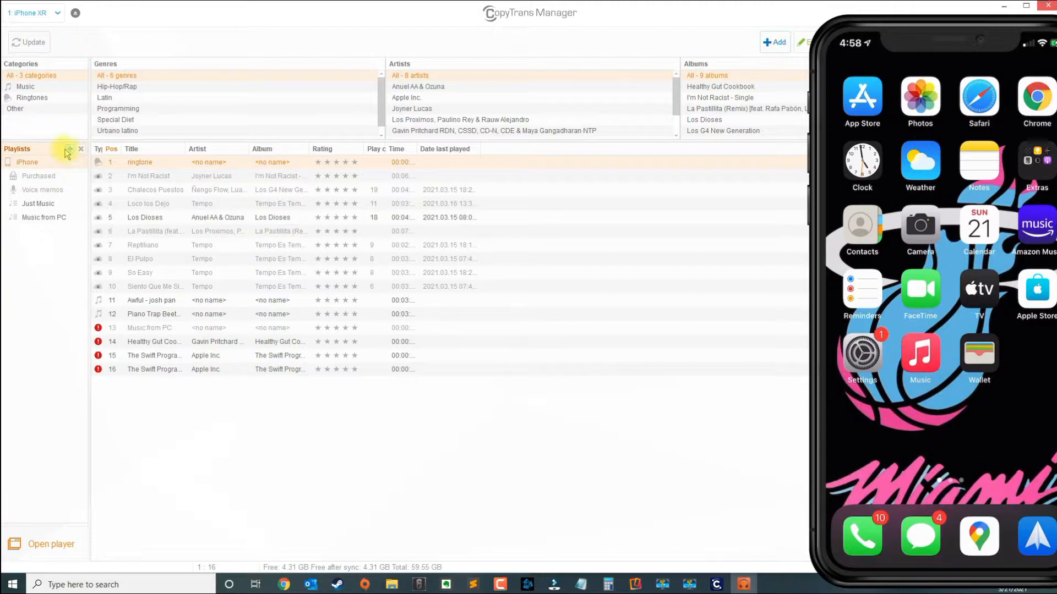
- Create a new playlist on the iPhone named Transferred Music
click(69, 149)
text(Transferred Mus)
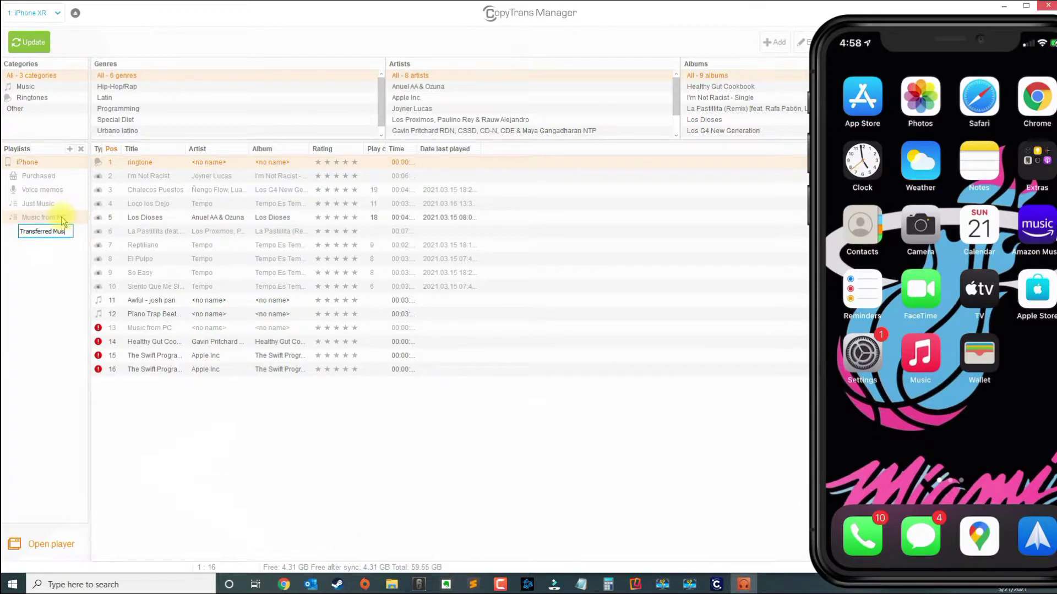
text(ic)
key(Return)
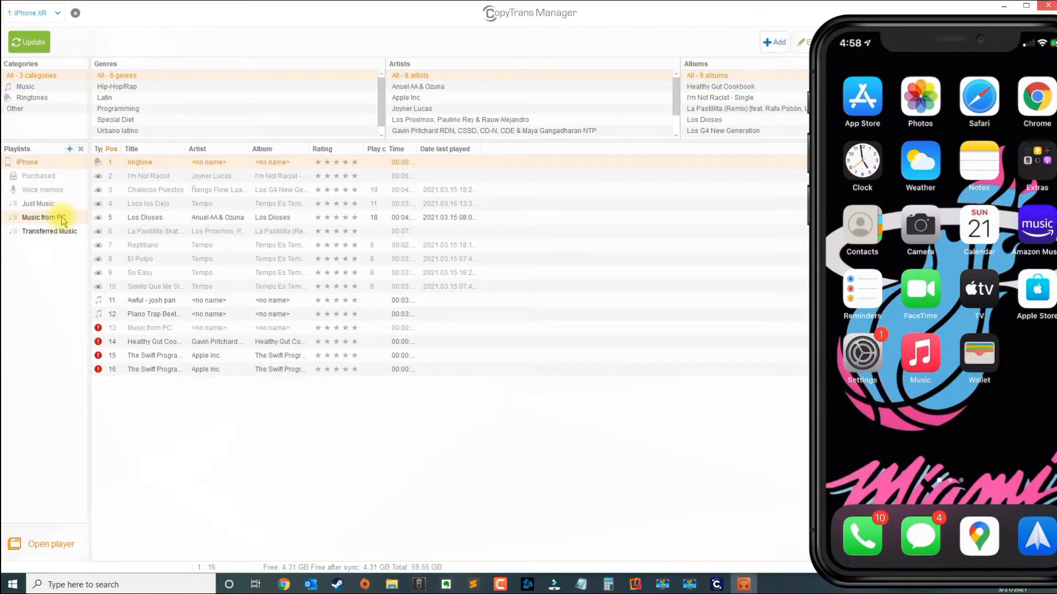
click(35, 232)
- Rename the Transferred Music playlist to Rap Music
right_click(34, 232)
click(49, 242)
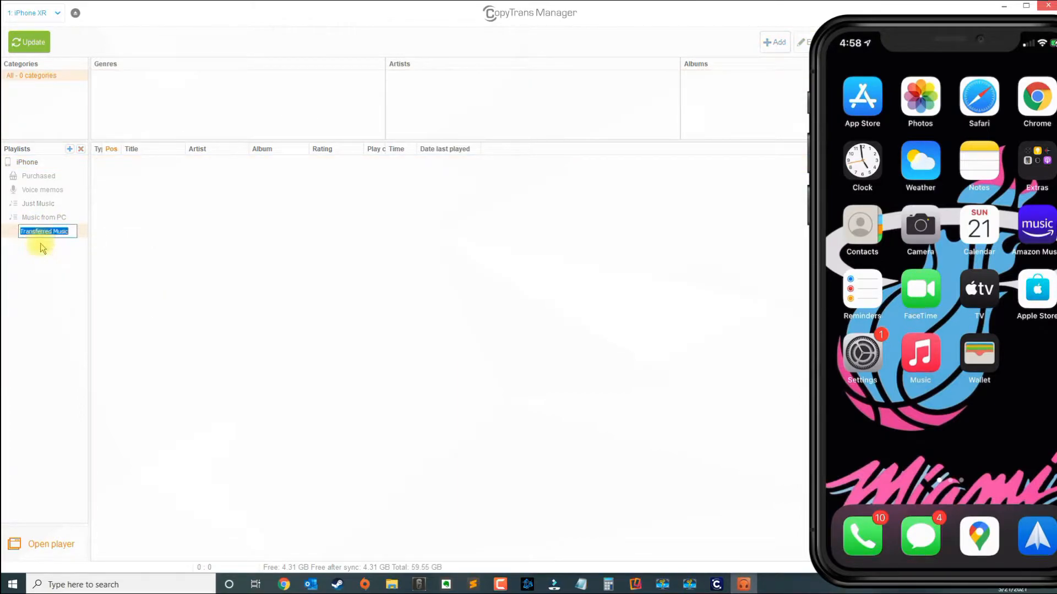
text(Ra)
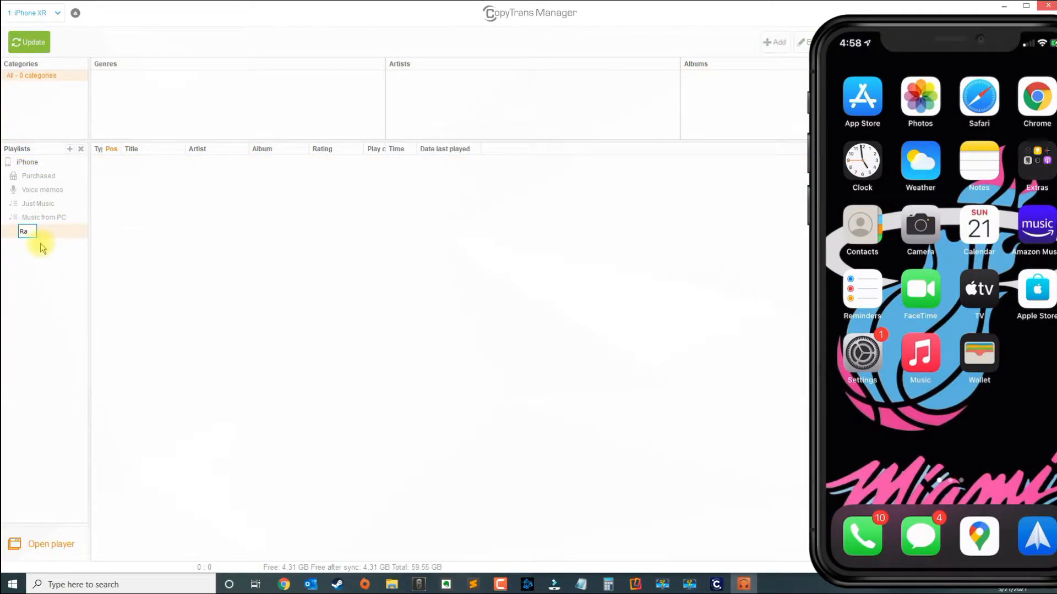
text(oic)
key(Return)
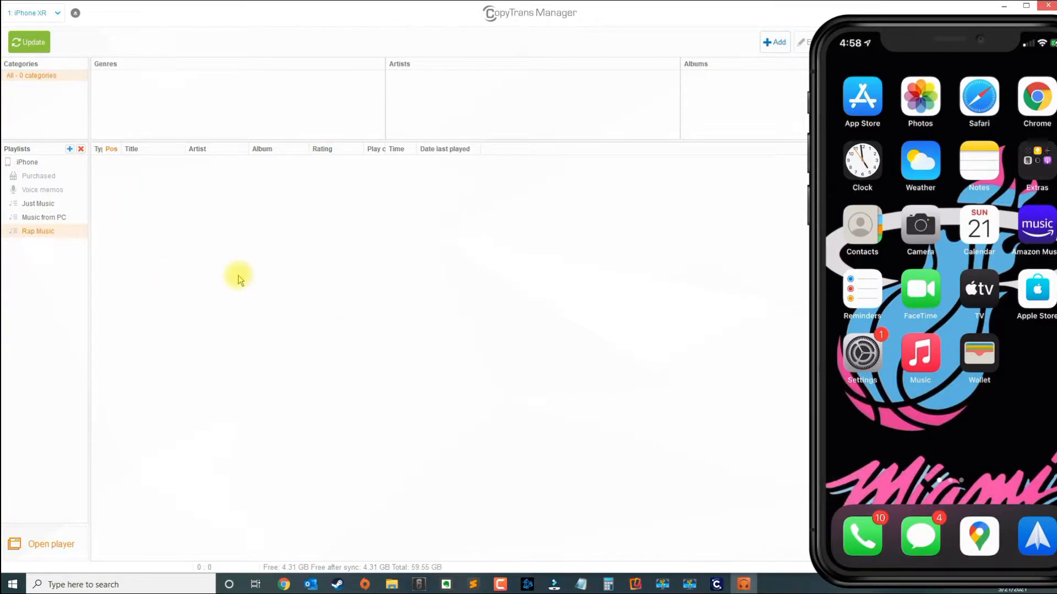
- Drag Awful - josh pan and Piano Trap Beethoven from Downloads into Rap Music, then close Explorer
click(394, 585)
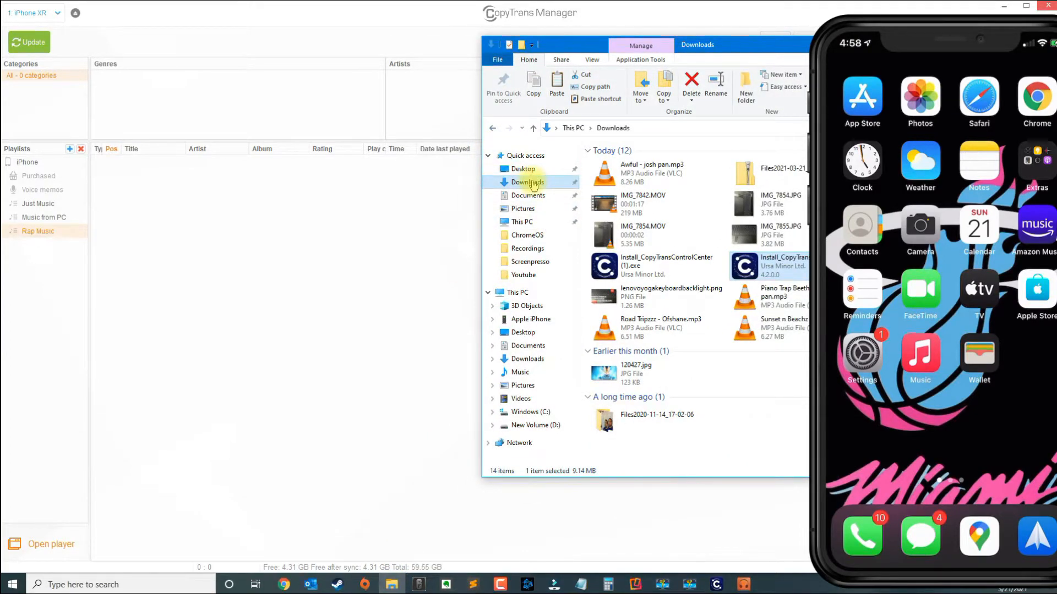
click(648, 169)
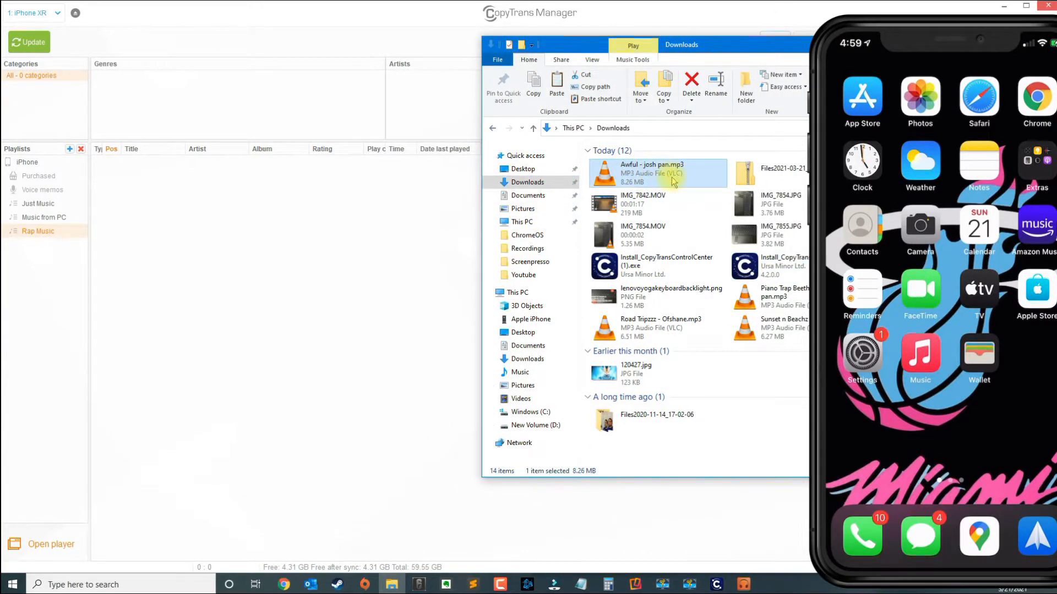
drag(688, 174, 208, 241)
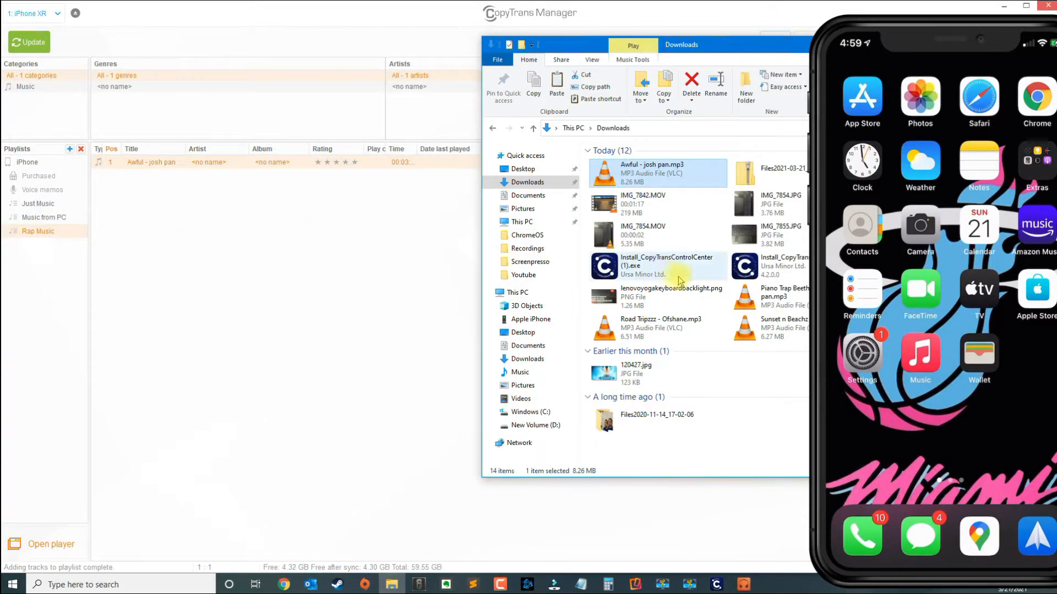
drag(772, 293, 141, 210)
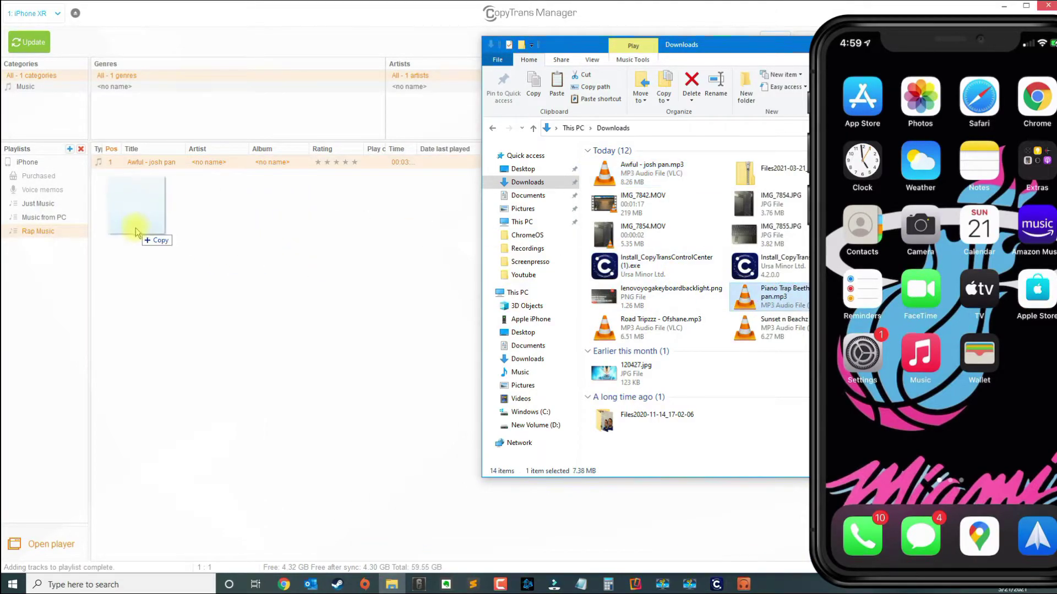
click(208, 241)
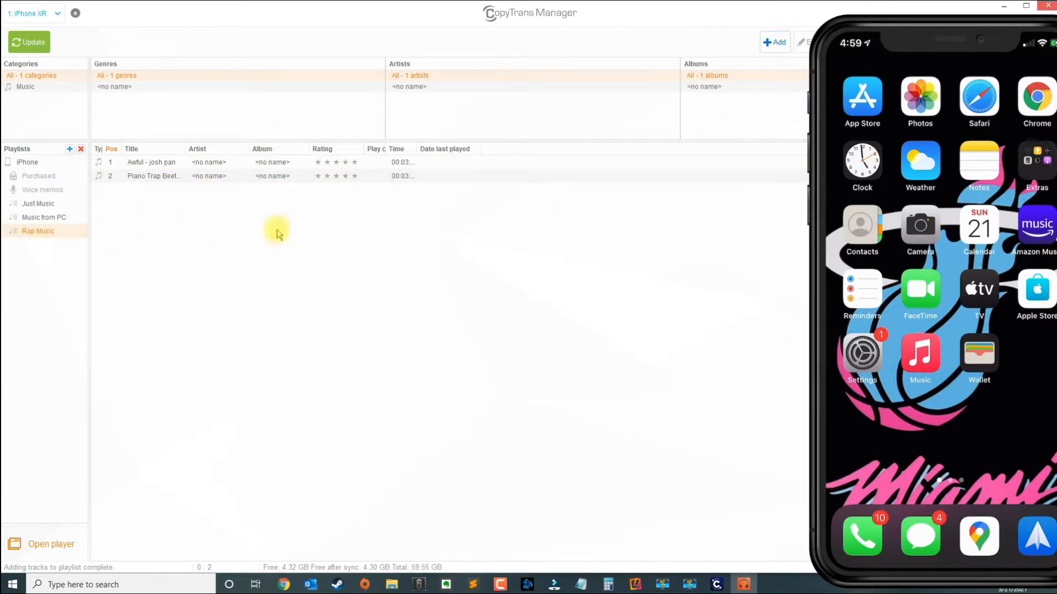
- Widen the Time column to show full durations and review the Piano Trap track's options
drag(990, 22, 980, 17)
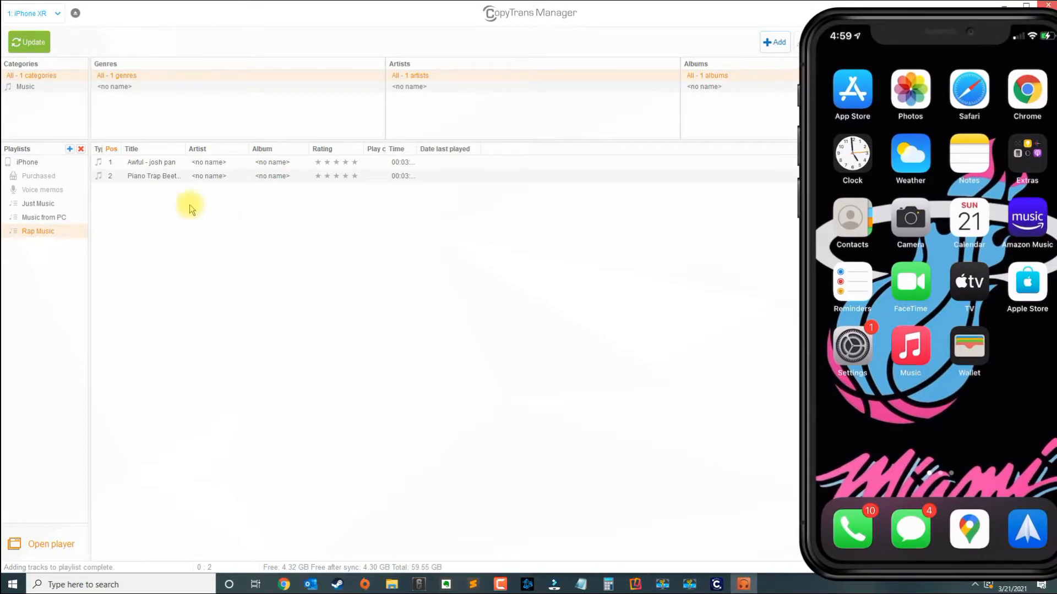
click(256, 176)
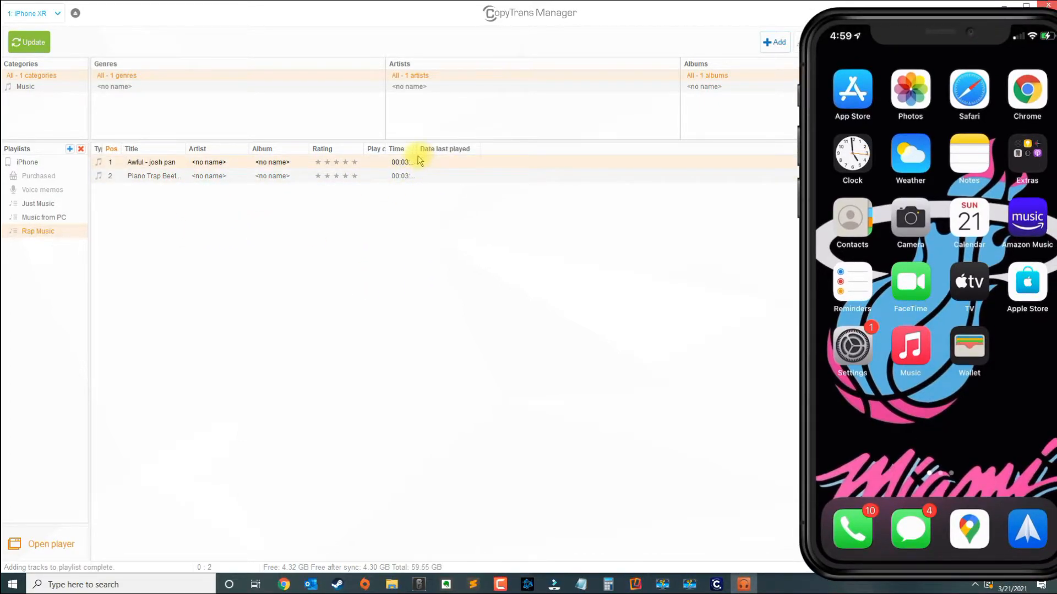
drag(418, 149, 446, 149)
click(295, 175)
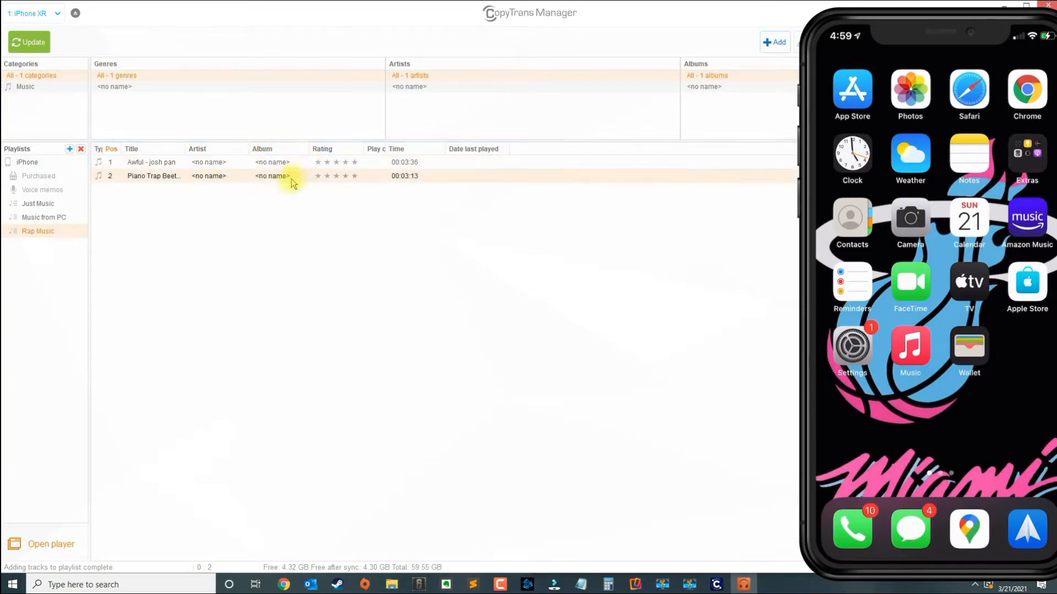
right_click(262, 176)
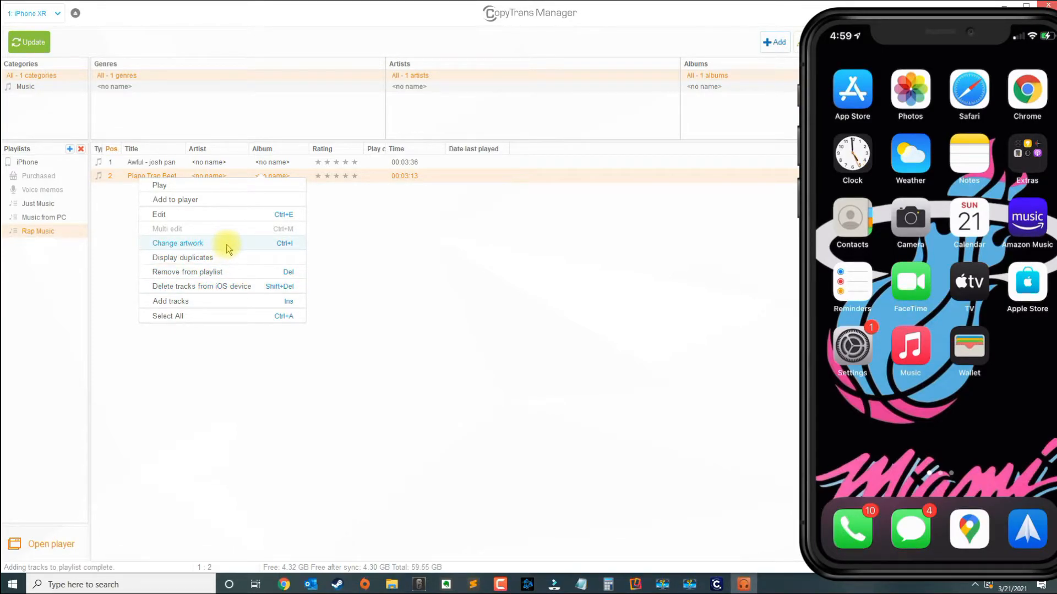
click(249, 369)
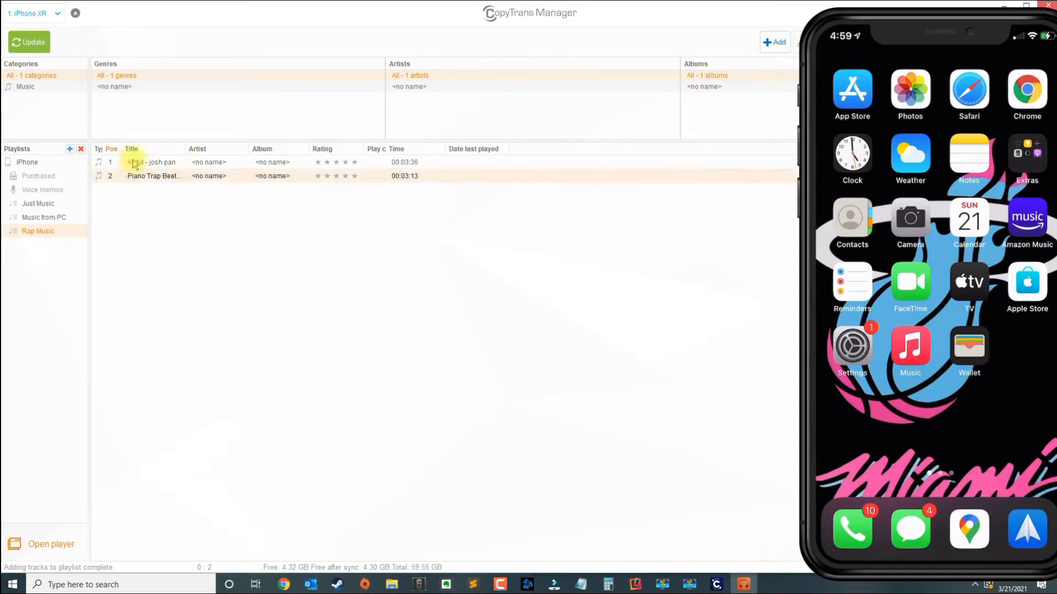
- Drag the Piano Trap track out and drop it back into the Rap Music playlist
drag(177, 180, 47, 202)
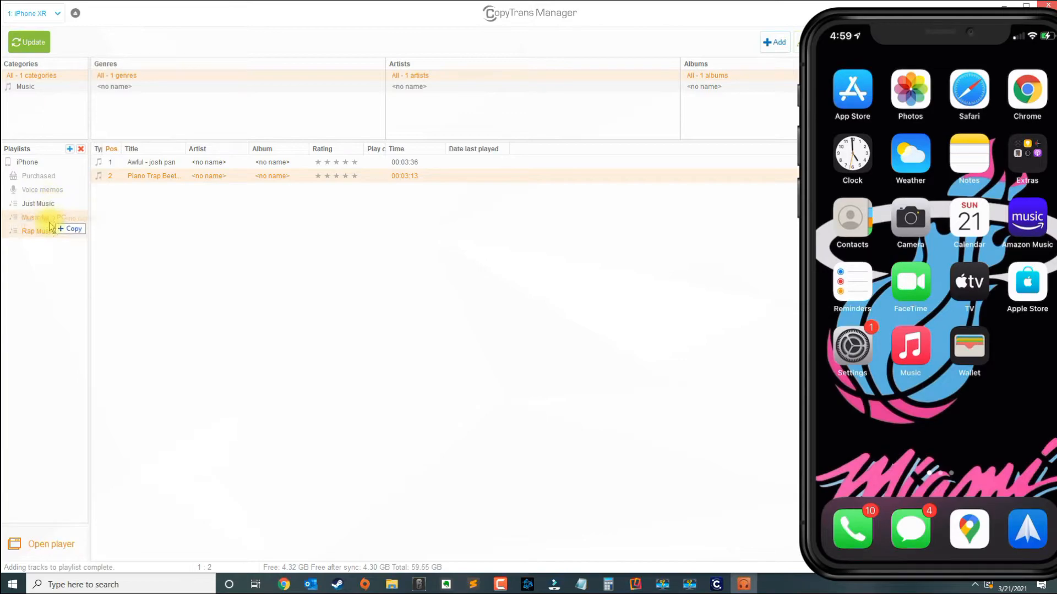
drag(47, 202, 224, 188)
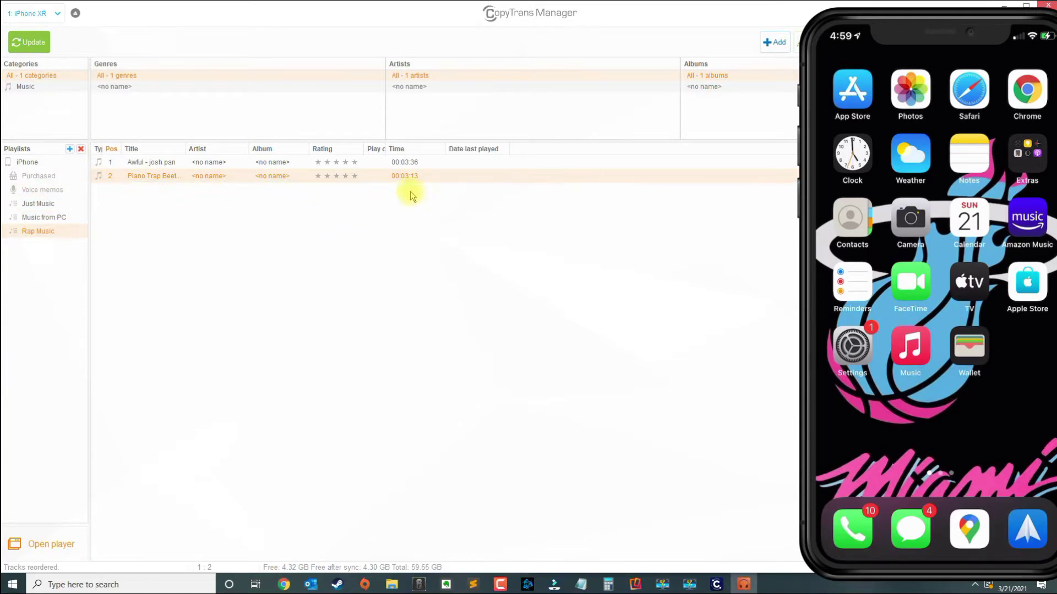
click(464, 208)
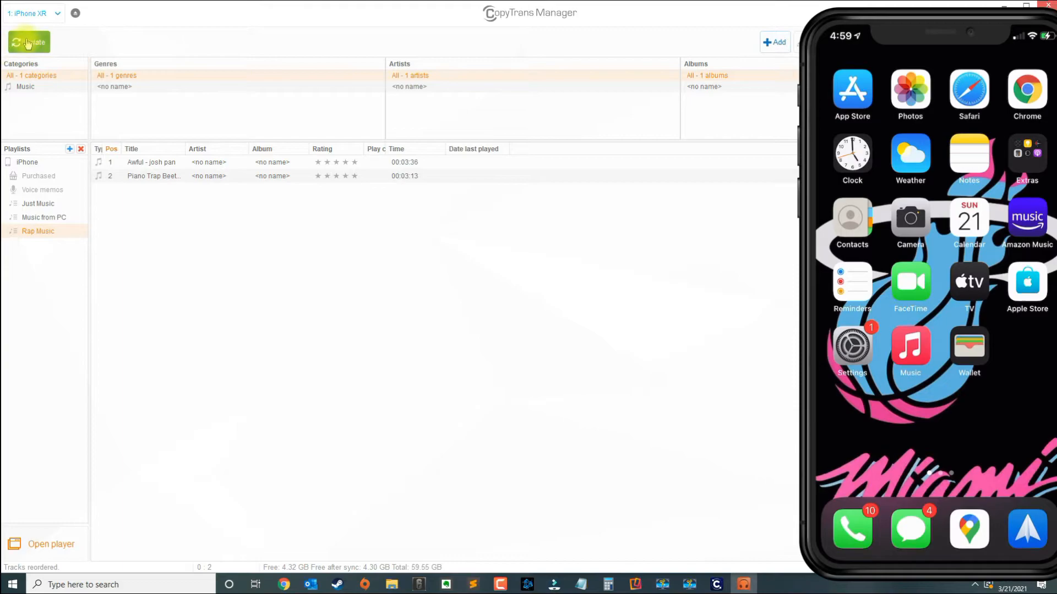
mouse_move(932, 247)
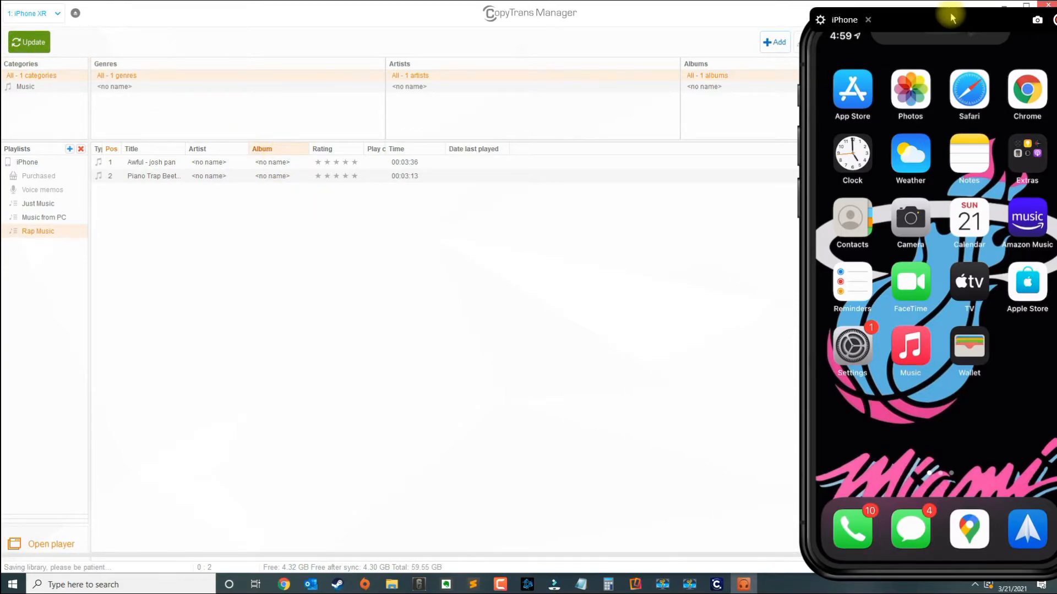
- Shift the iPhone mirror window left while the update completes
drag(948, 18, 881, 8)
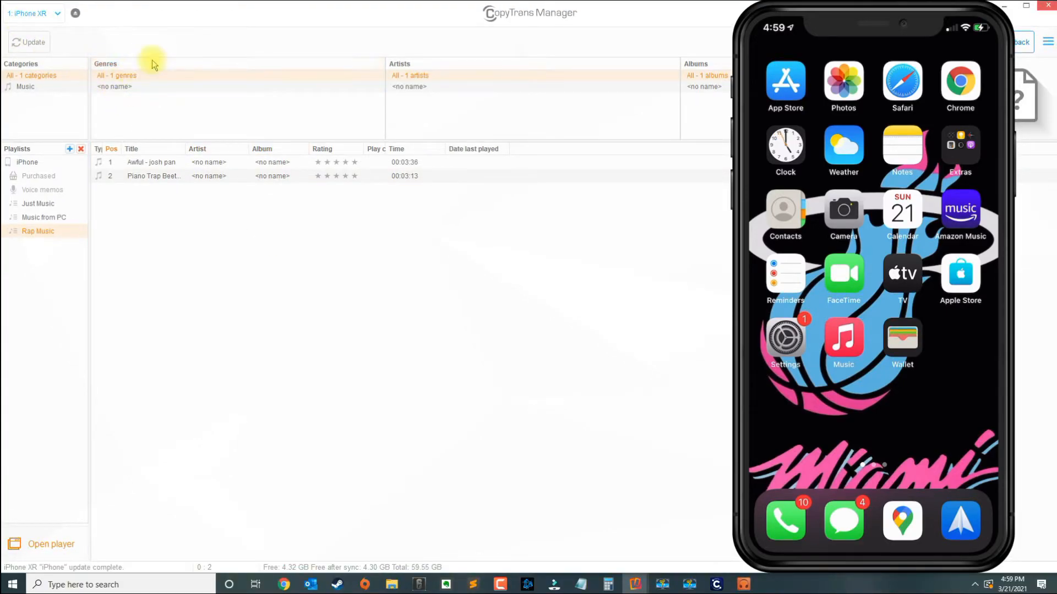
- On the iPhone, open the Rap Music playlist in Music and play Awful - josh pan
click(835, 347)
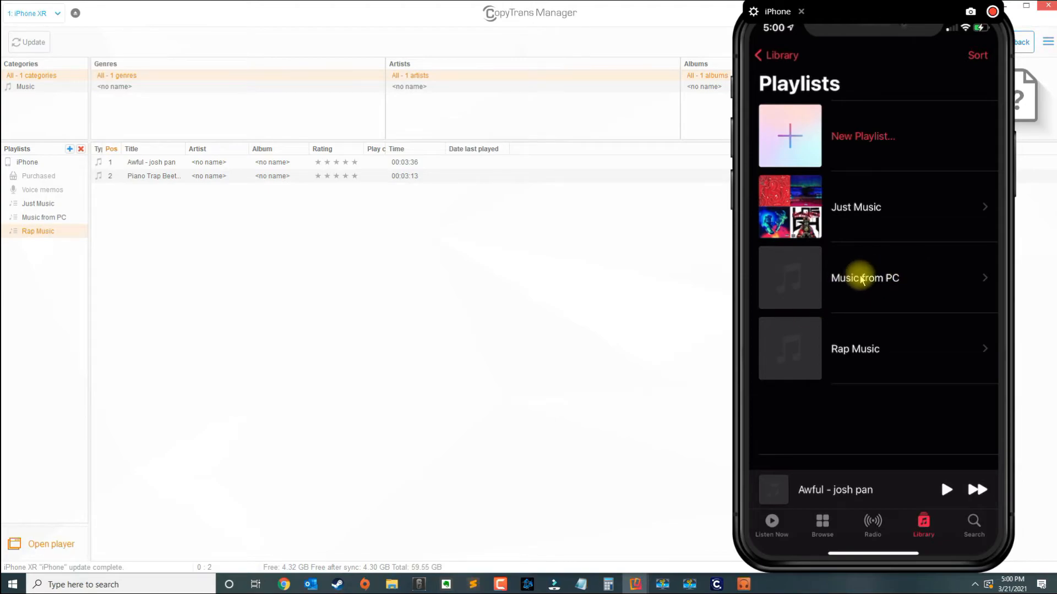
click(889, 355)
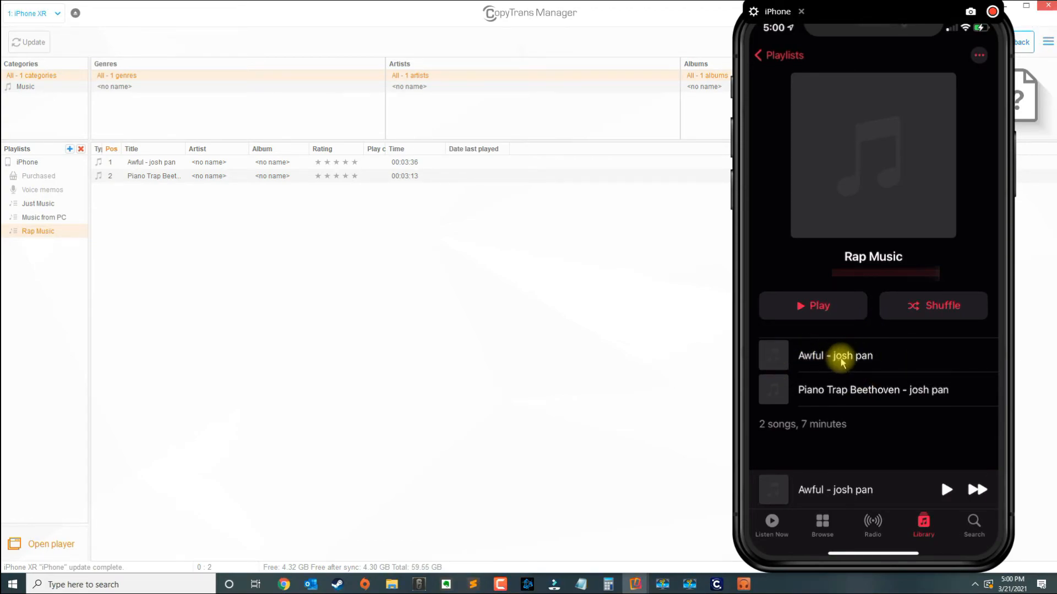
click(841, 362)
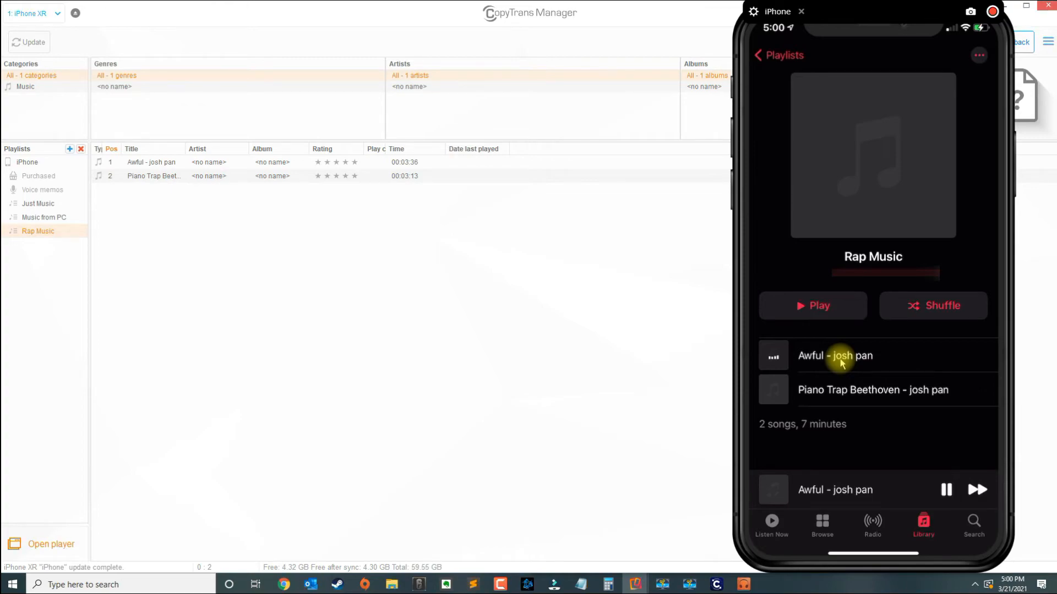